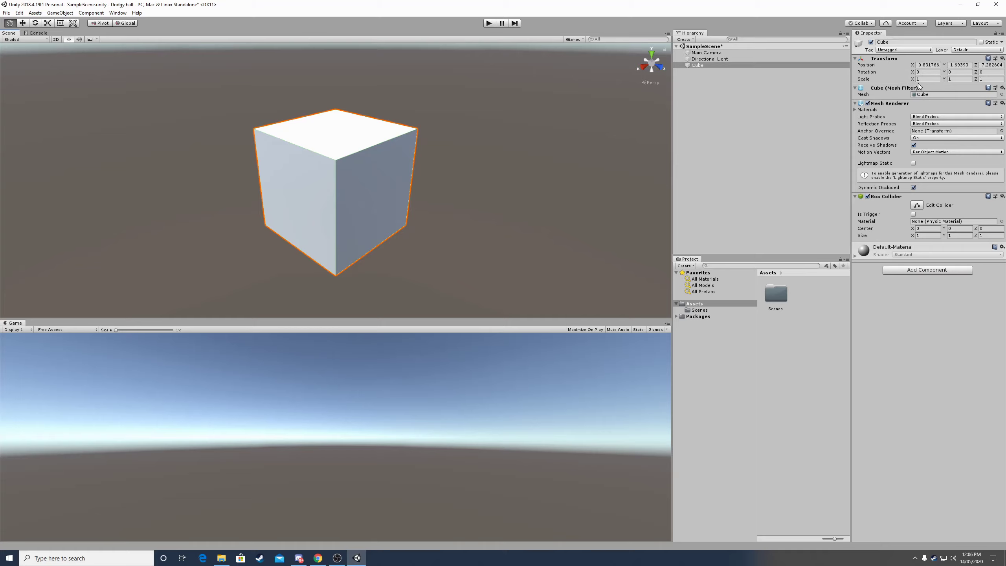
# Stretch the cube into a flat platform by setting its X and Z scale to 10
pyautogui.click(924, 80)
pyautogui.write('10')
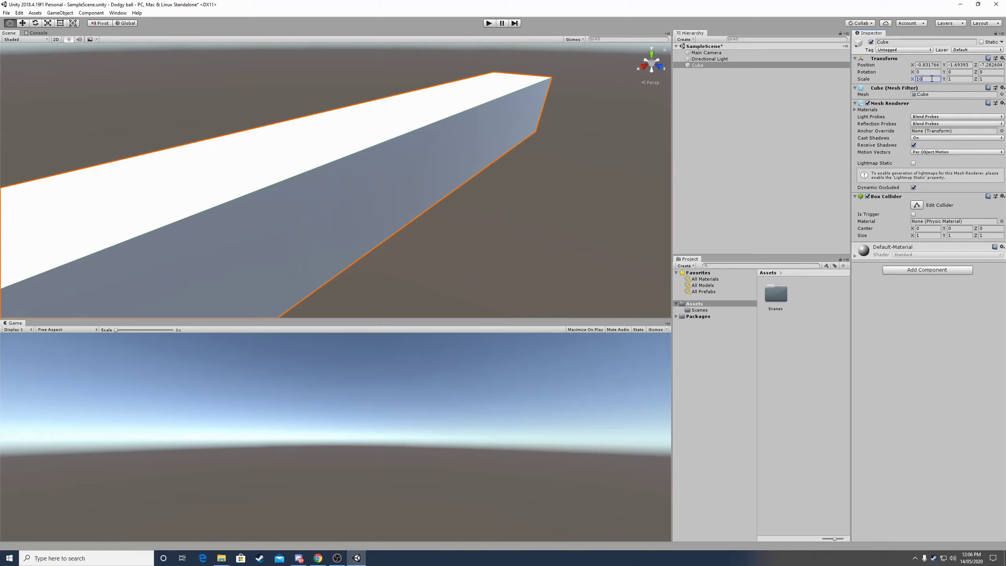
pyautogui.click(989, 79)
pyautogui.write('10')
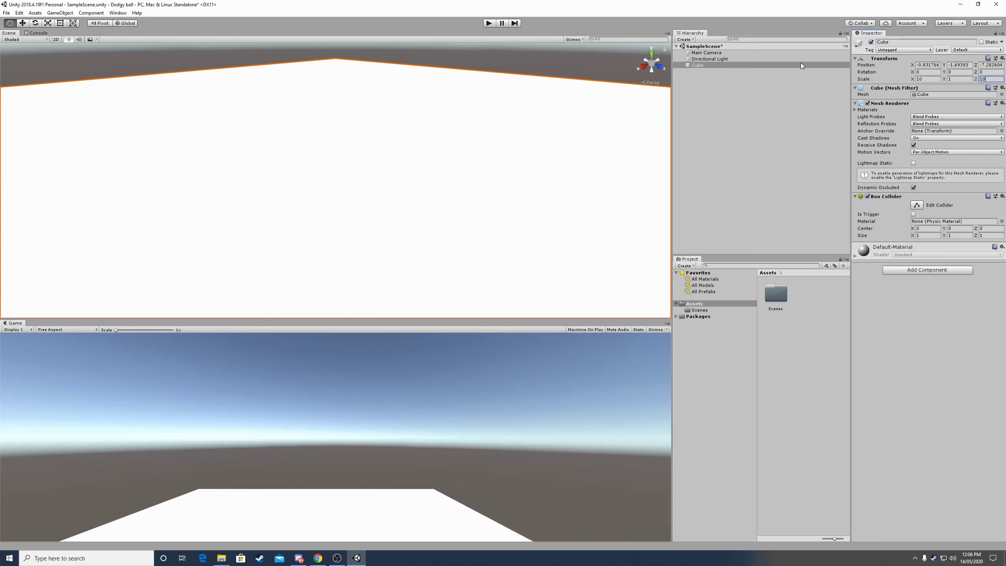
# Examine the flattened cube from several distances and angles in the scene
pyautogui.scroll(-4, 514, 148)
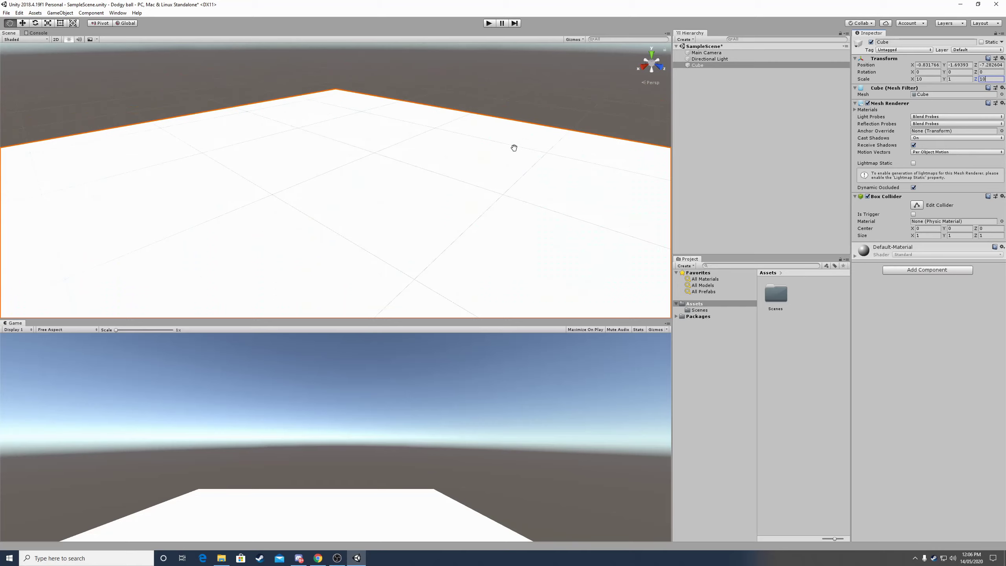
pyautogui.moveTo(486, 188); pyautogui.dragTo(551, 122)
pyautogui.scroll(-6, 521, 144)
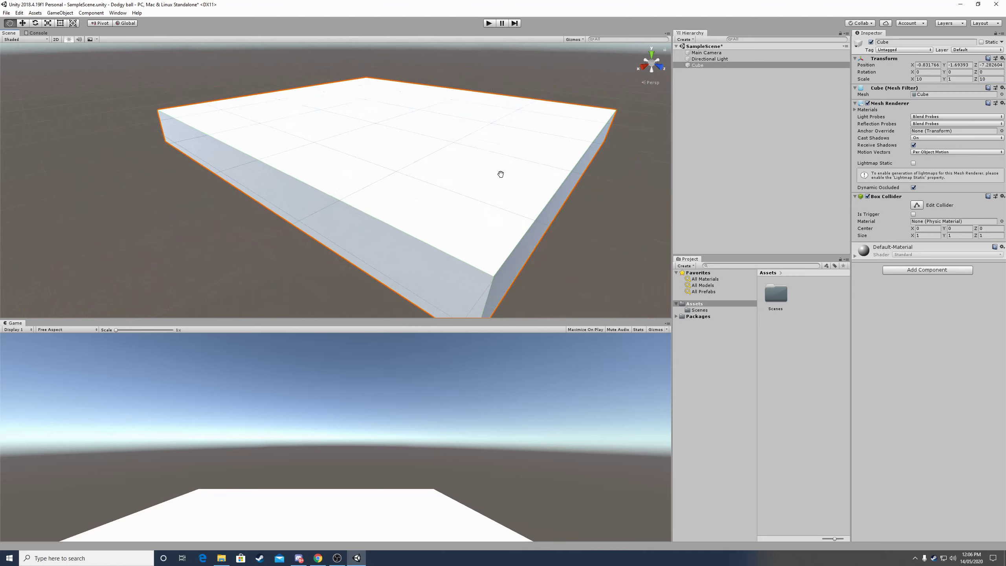
pyautogui.keyDown('alt'); pyautogui.moveTo(482, 159); pyautogui.dragTo(442, 164); pyautogui.keyUp('alt')
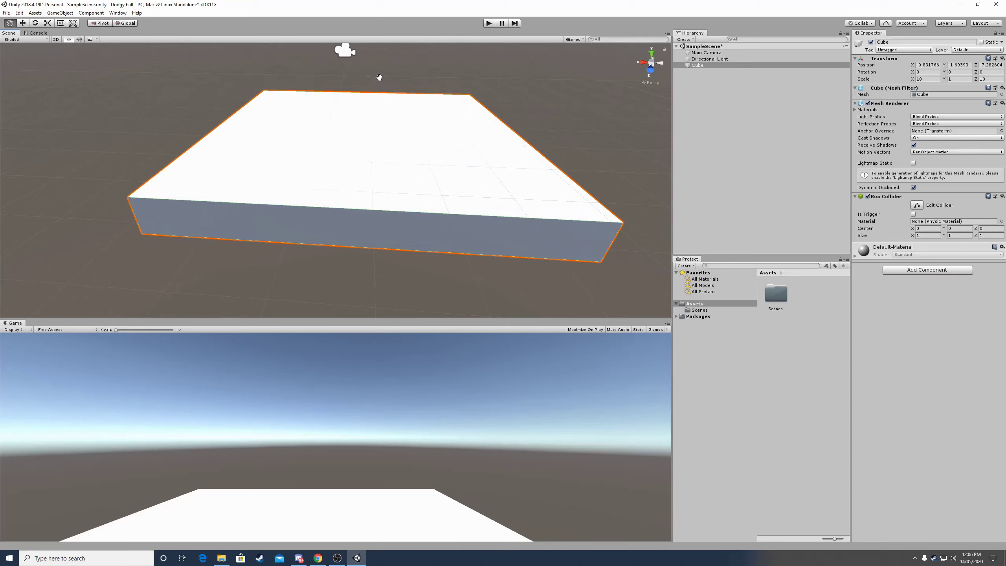
pyautogui.moveTo(375, 135); pyautogui.dragTo(525, 172)
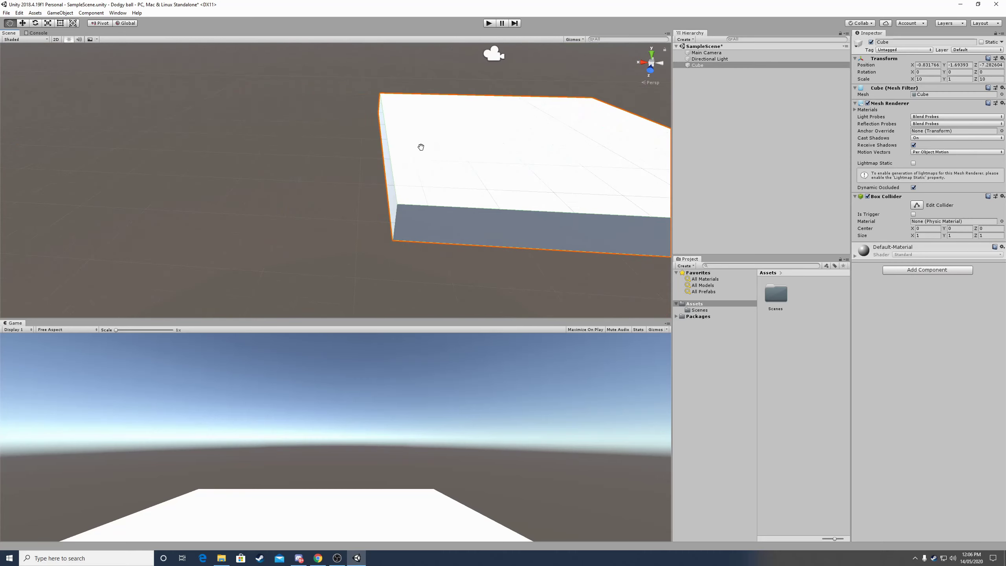
pyautogui.keyDown('alt'); pyautogui.moveTo(359, 123); pyautogui.dragTo(438, 131); pyautogui.keyUp('alt')
pyautogui.moveTo(438, 132); pyautogui.dragTo(422, 97, button='right')
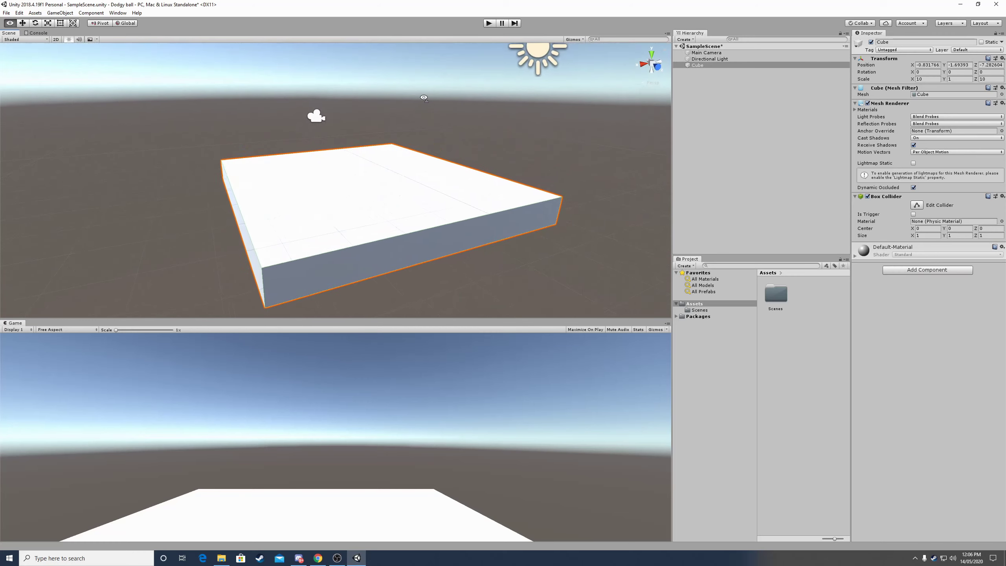
pyautogui.moveTo(382, 149); pyautogui.dragTo(467, 145)
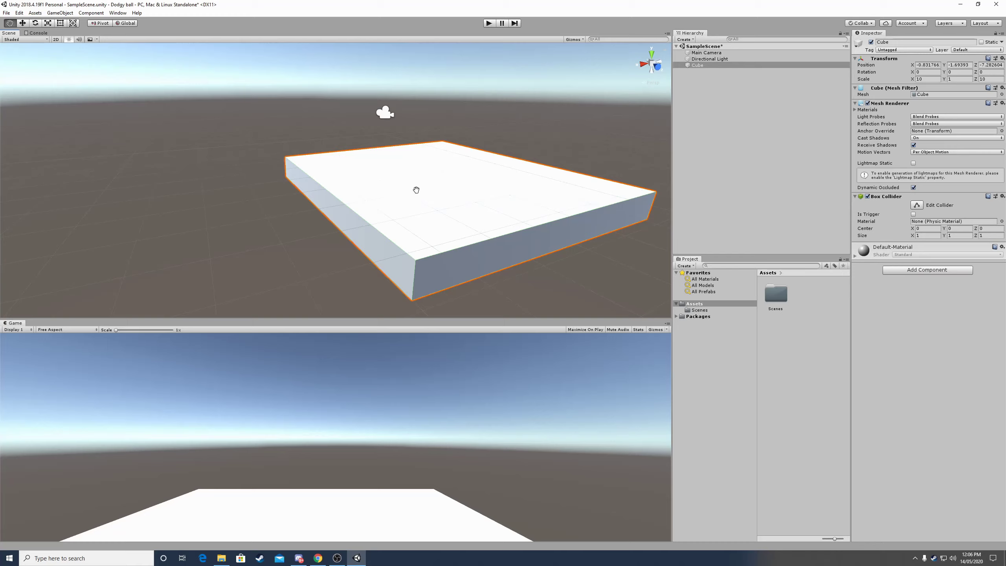
# Reposition the cube with the Move tool to about X -0.43, Y -0.93, Z -7.4
pyautogui.click(22, 24)
pyautogui.moveTo(433, 180); pyautogui.dragTo(407, 200)
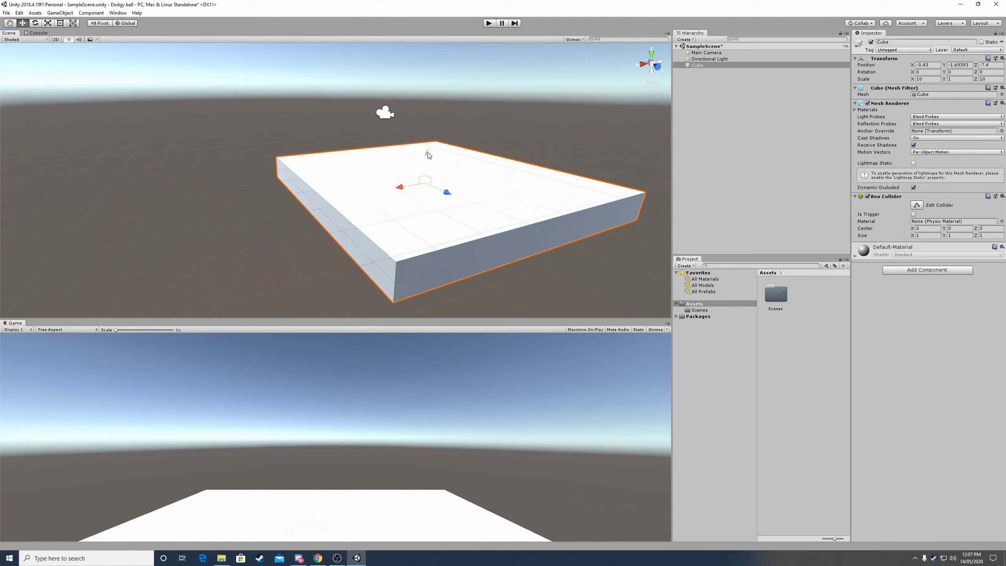
pyautogui.moveTo(429, 155)
pyautogui.mouseDown()
pyautogui.moveTo(434, 91)
pyautogui.moveTo(428, 168)
pyautogui.moveTo(440, 124)
pyautogui.moveTo(441, 158)
pyautogui.moveTo(448, 139)
pyautogui.mouseUp()
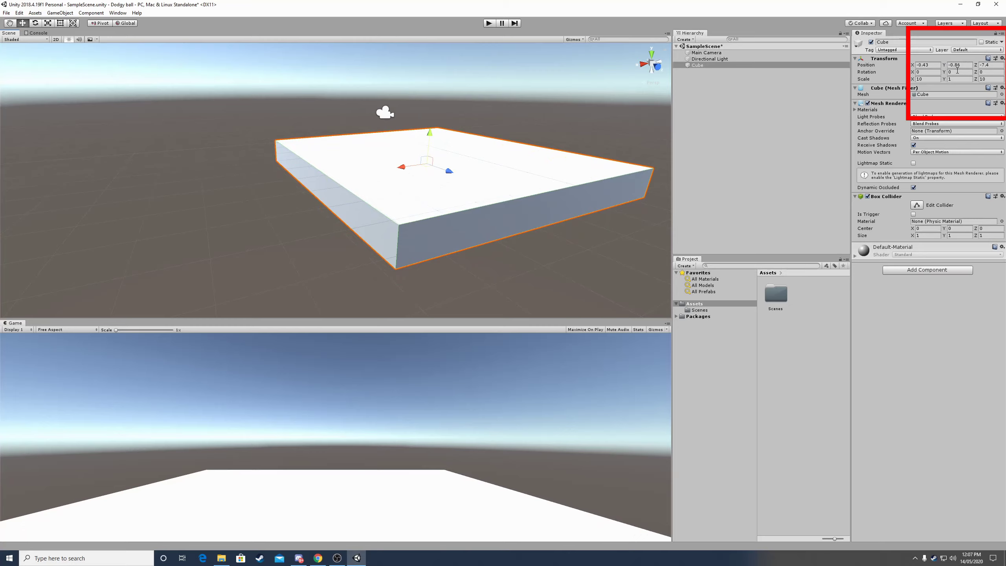
pyautogui.moveTo(430, 137)
pyautogui.mouseDown()
pyautogui.moveTo(432, 100)
pyautogui.moveTo(426, 173)
pyautogui.moveTo(429, 135)
pyautogui.mouseUp()
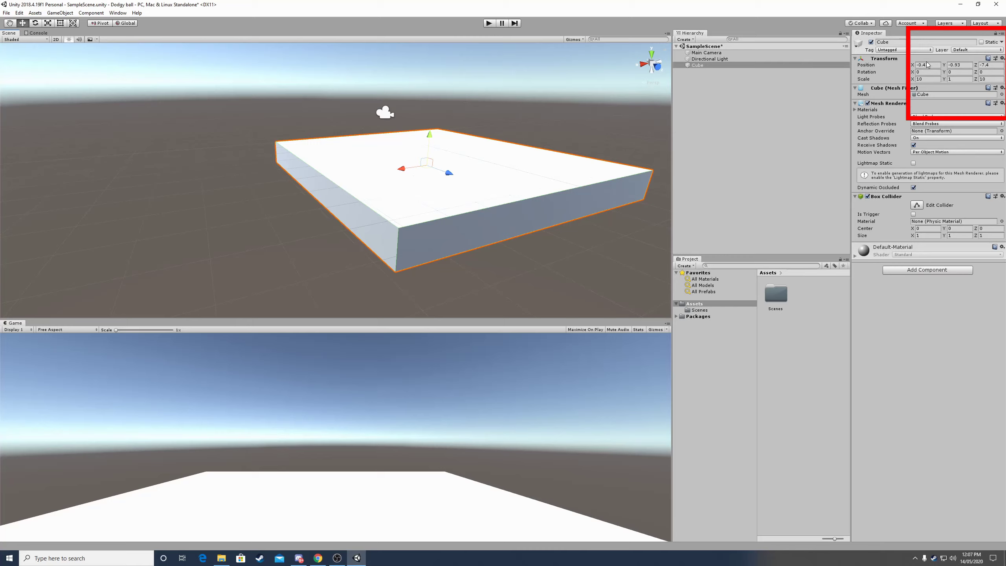
# Reset the cube's whole Transform component and undo the reset
pyautogui.rightClick(886, 60)
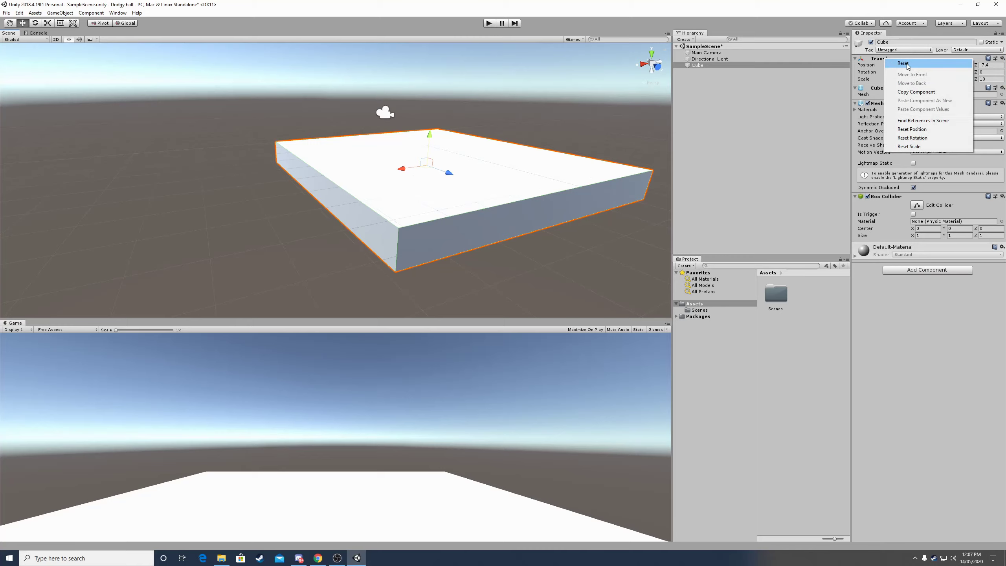
pyautogui.rightClick(877, 59)
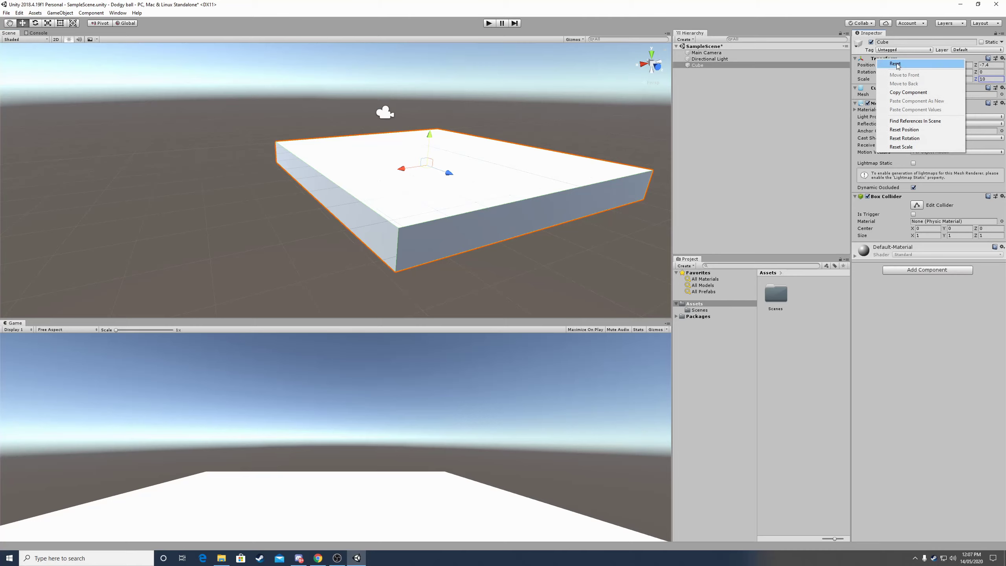
pyautogui.click(897, 64)
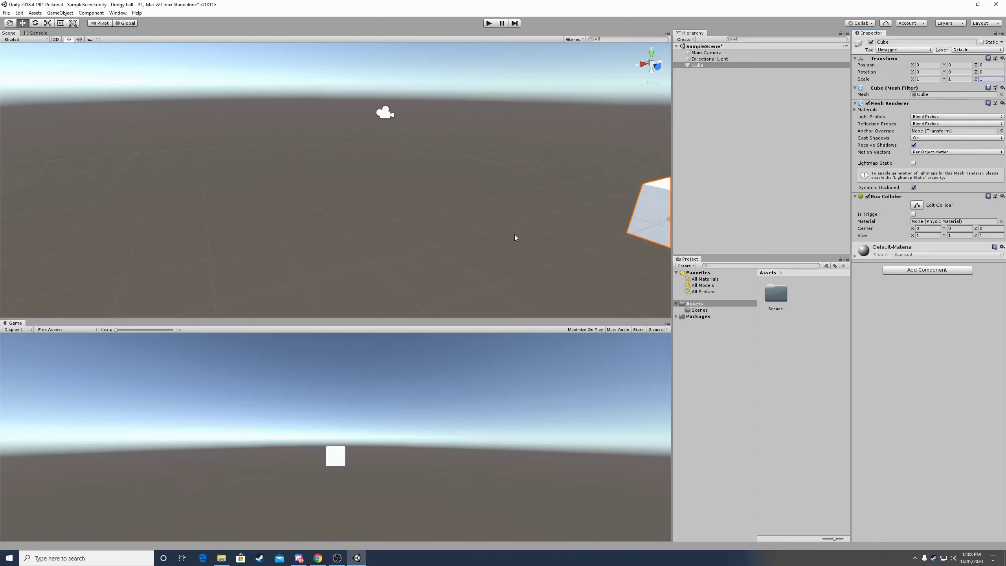
pyautogui.moveTo(462, 215); pyautogui.dragTo(527, 204, button='right')
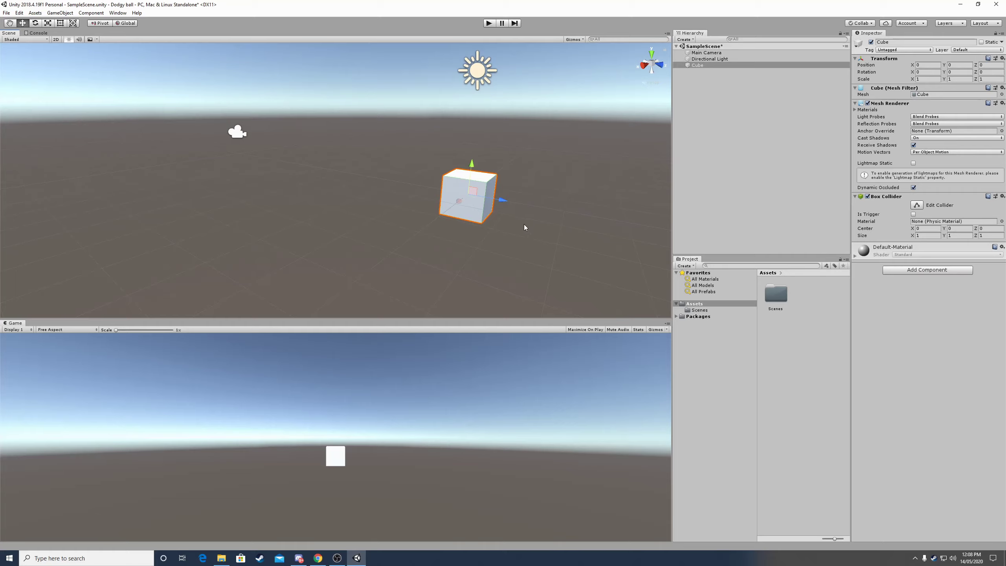
pyautogui.hotkey('ctrl', 'z')
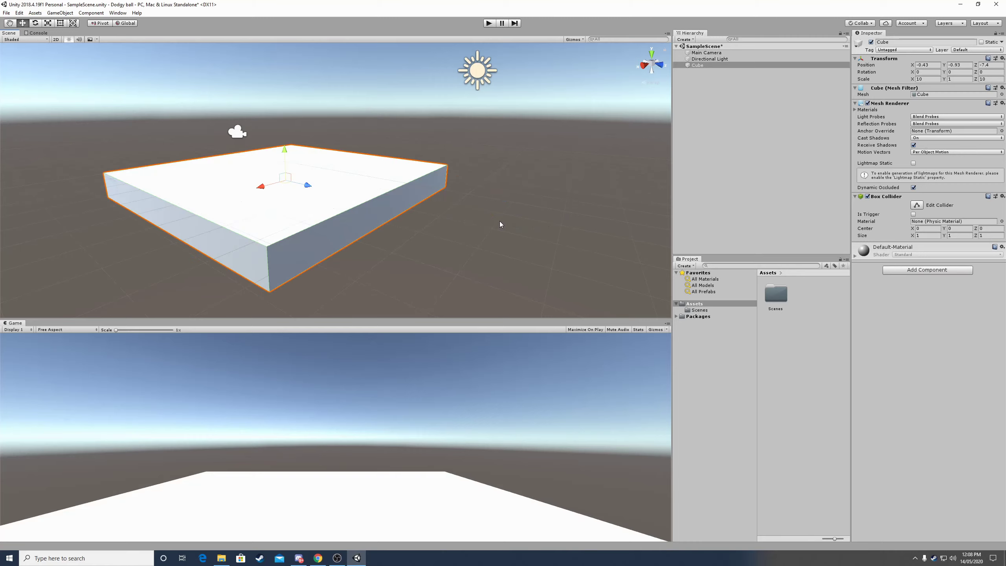
# Try moving the cube to about Z -12.23 and up to about Y 2.29, and undo both moves
pyautogui.moveTo(510, 215); pyautogui.dragTo(515, 200, button='right')
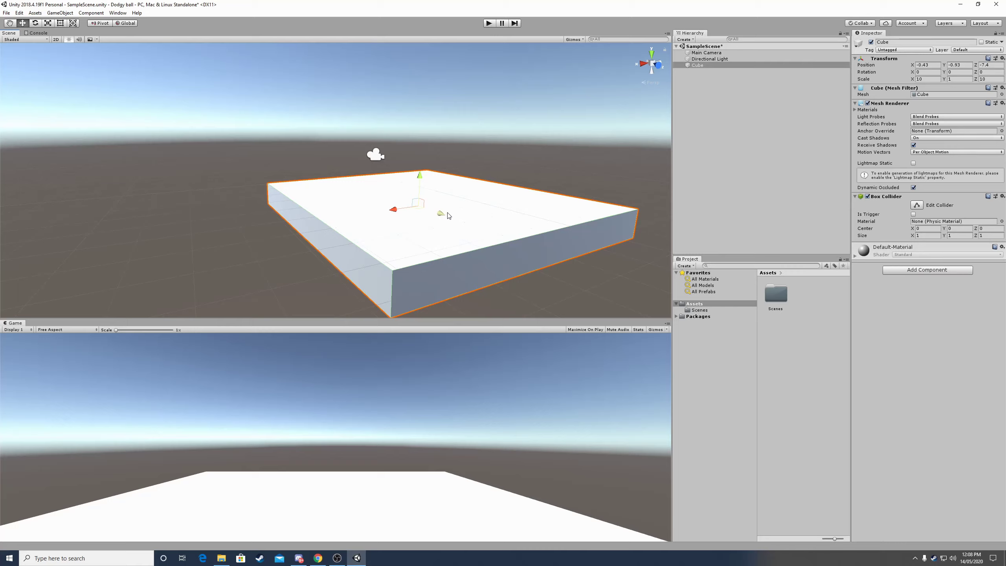
pyautogui.moveTo(442, 215); pyautogui.dragTo(377, 194)
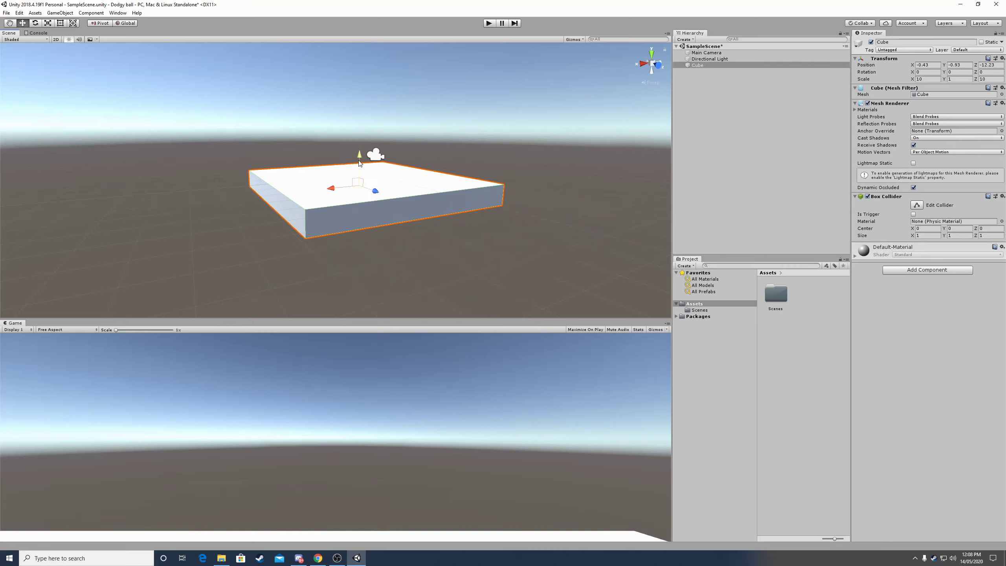
pyautogui.moveTo(360, 155); pyautogui.dragTo(358, 104)
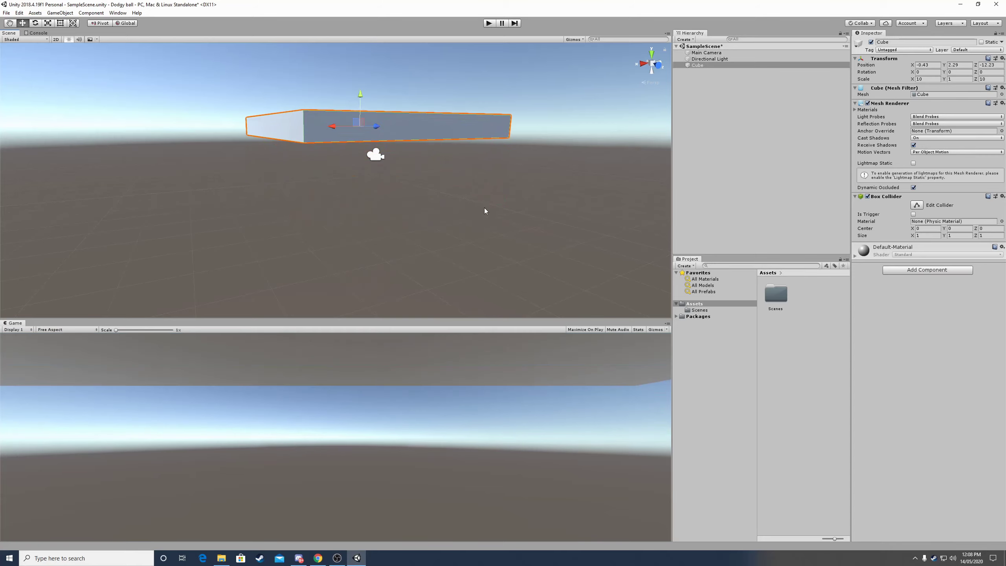
pyautogui.hotkey('ctrl', 'z')
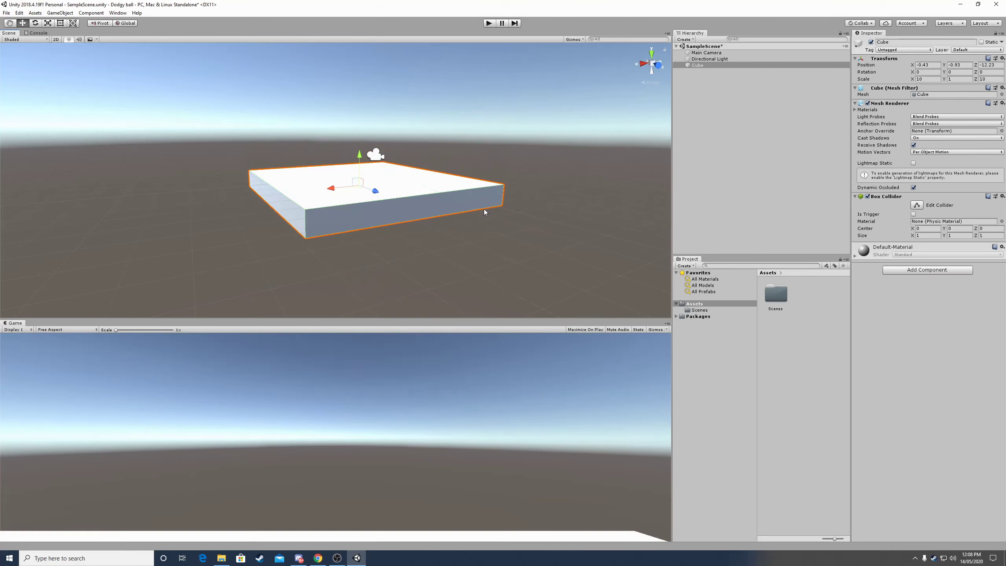
pyautogui.hotkey('ctrl', 'z')
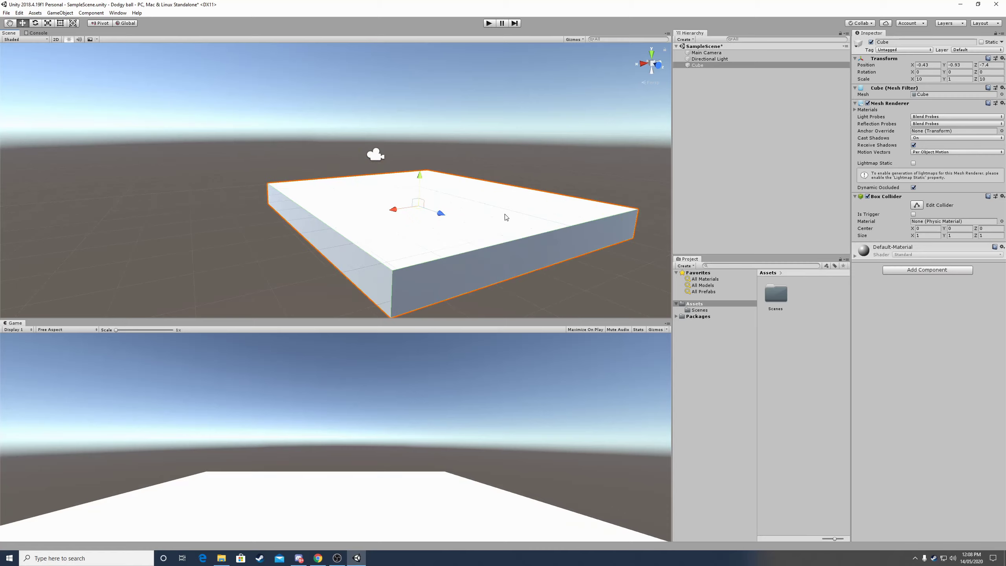
# Place the cube at the world origin by setting its X, Y and Z position to 0
pyautogui.click(935, 65)
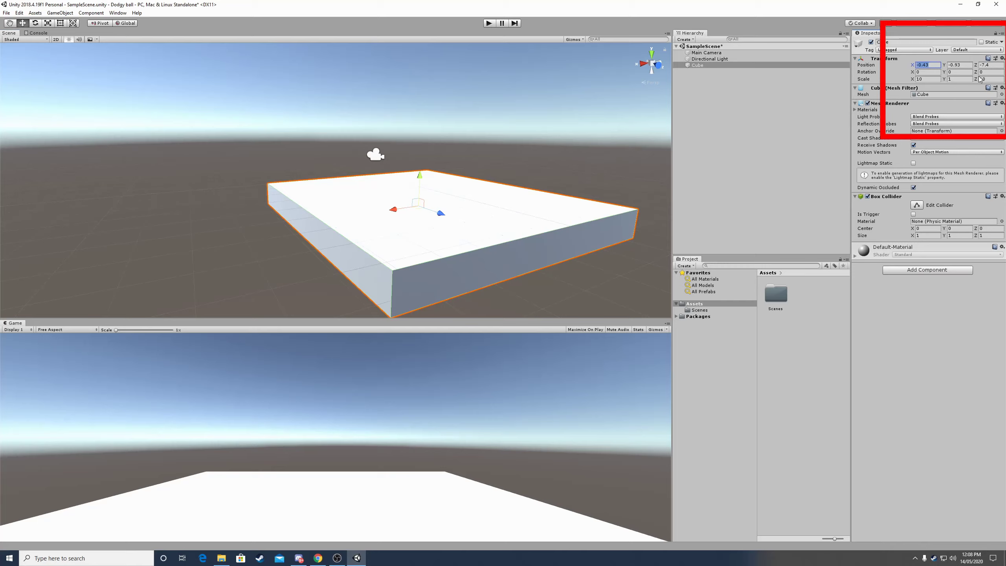
pyautogui.write('0')
pyautogui.press('Tab')
pyautogui.write('0')
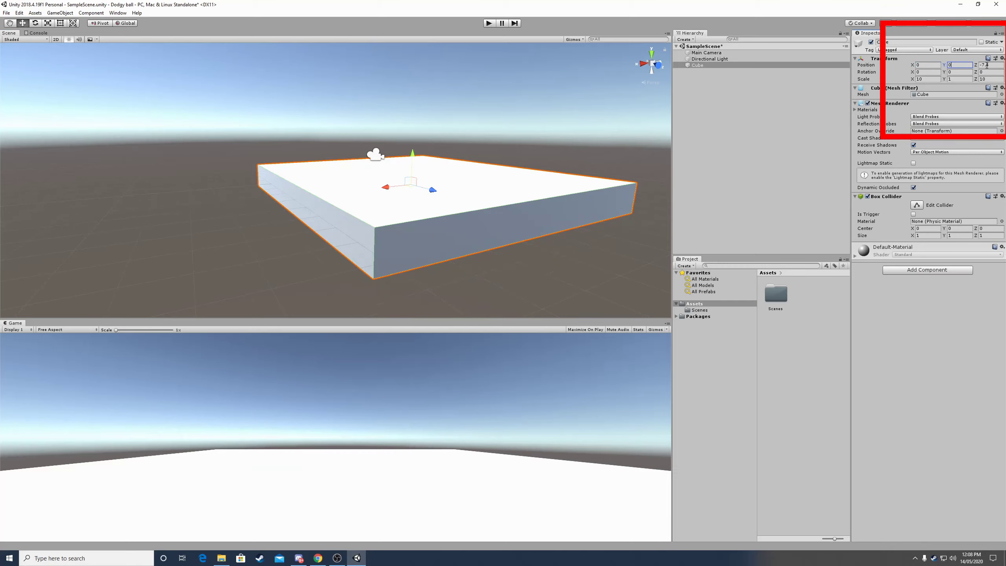
pyautogui.click(987, 66)
pyautogui.write('0')
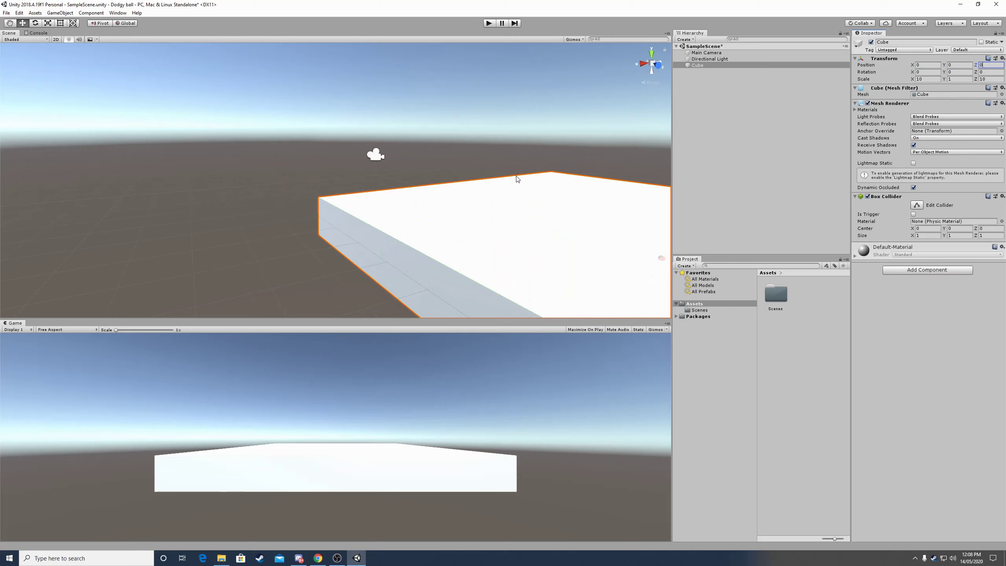
# Try the Hand, Move, Rotate, Scale, Rect and Transform tools on the selected cube, ending on the Hand tool
pyautogui.write('f')
pyautogui.click(548, 156)
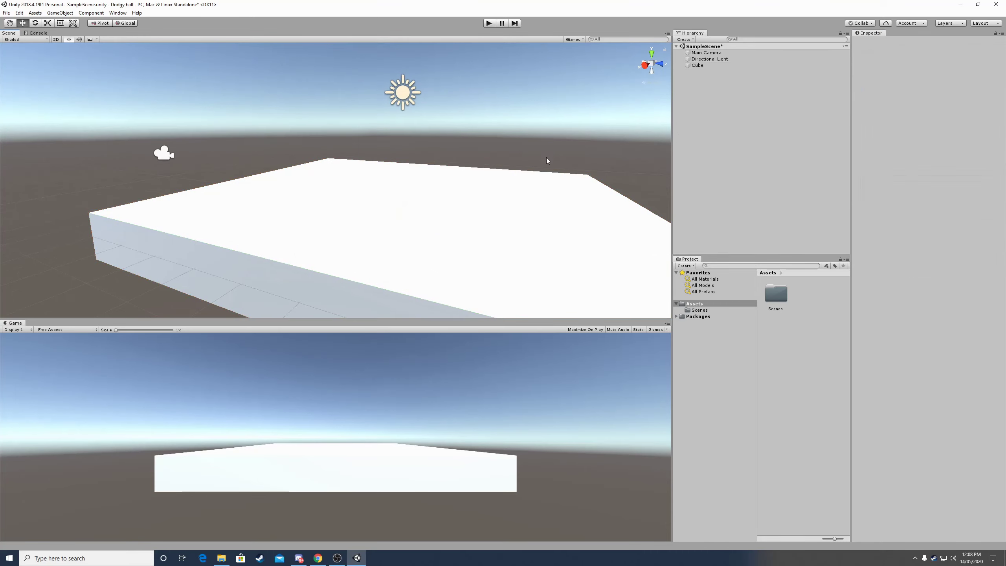
pyautogui.click(480, 202)
pyautogui.keyDown('alt'); pyautogui.moveTo(478, 205); pyautogui.dragTo(492, 228); pyautogui.keyUp('alt')
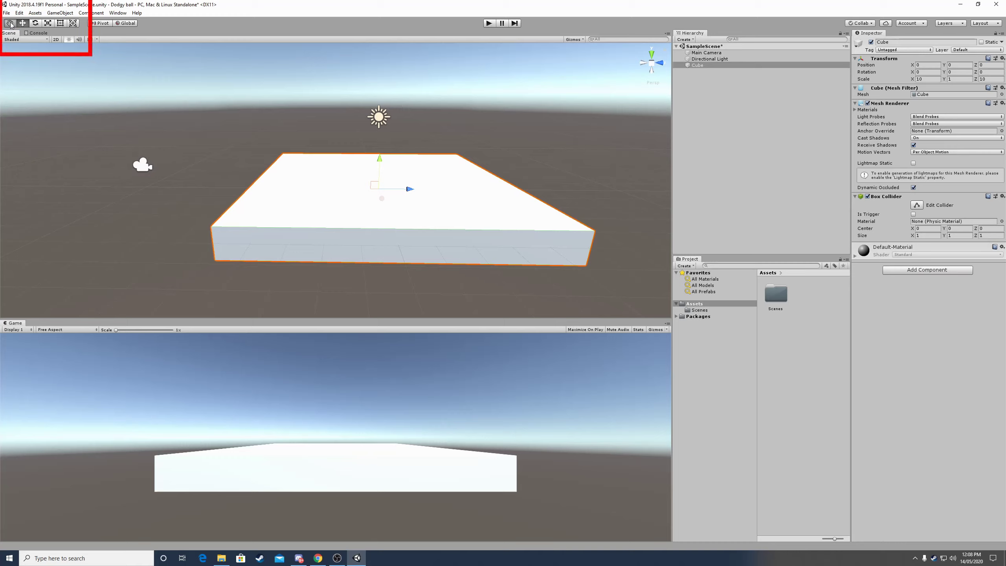
pyautogui.press('q')
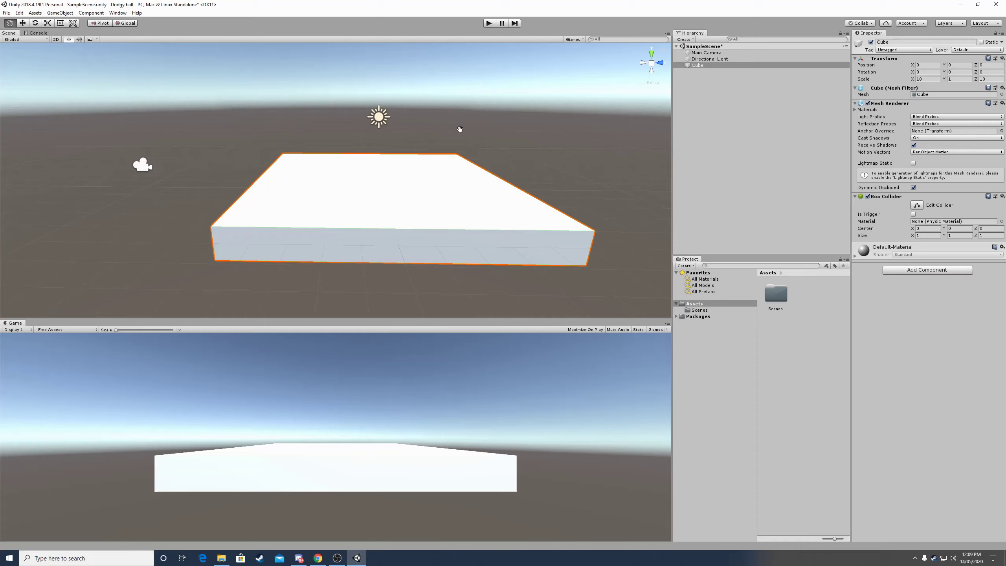
pyautogui.press('w')
pyautogui.press('e')
pyautogui.press('r')
pyautogui.press('t')
pyautogui.press('y')
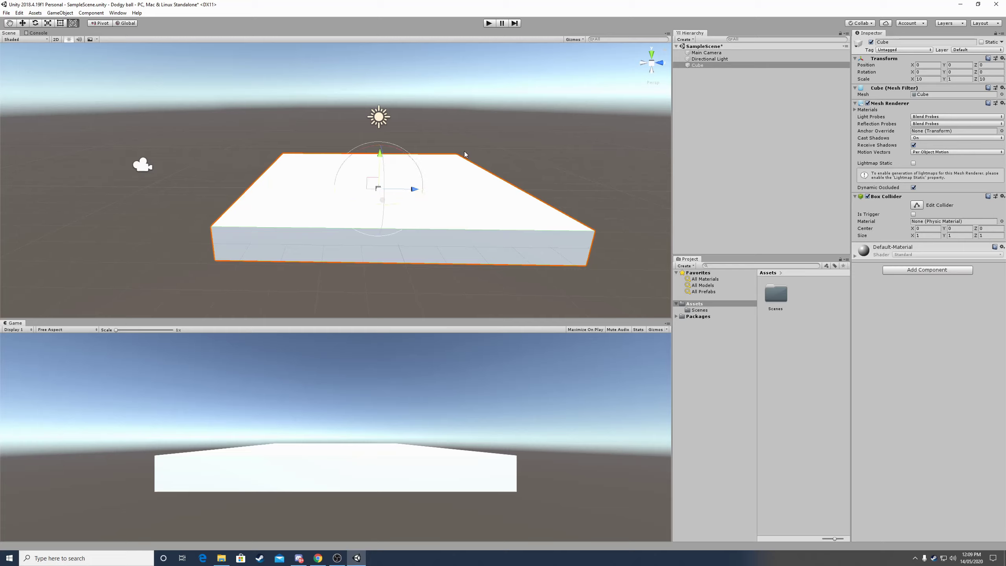
pyautogui.press('q')
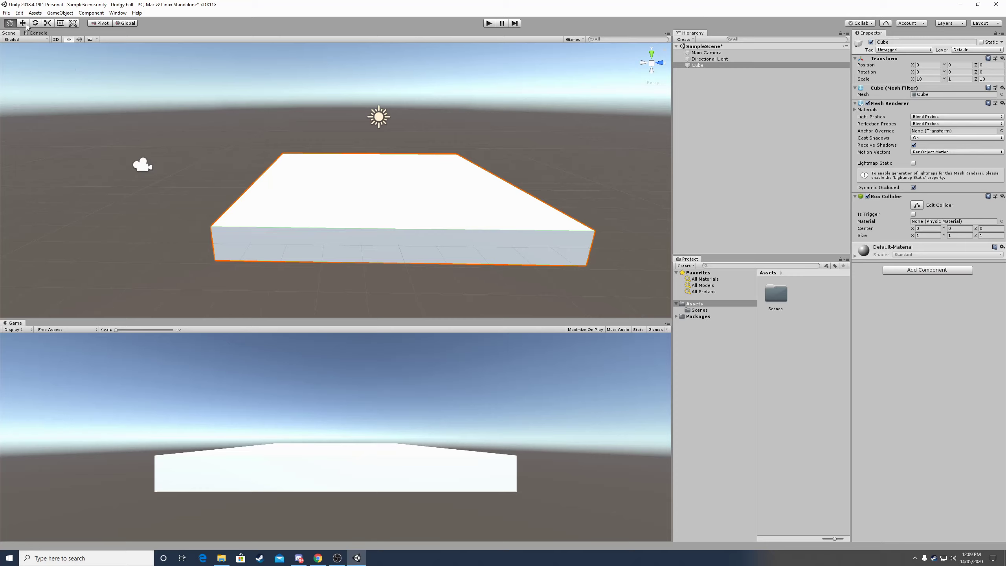
# Raise the cube with the Move tool to about Y 3.25 and undo part of it, back to about Y 1.52
pyautogui.press('w')
pyautogui.moveTo(381, 159); pyautogui.dragTo(386, 82)
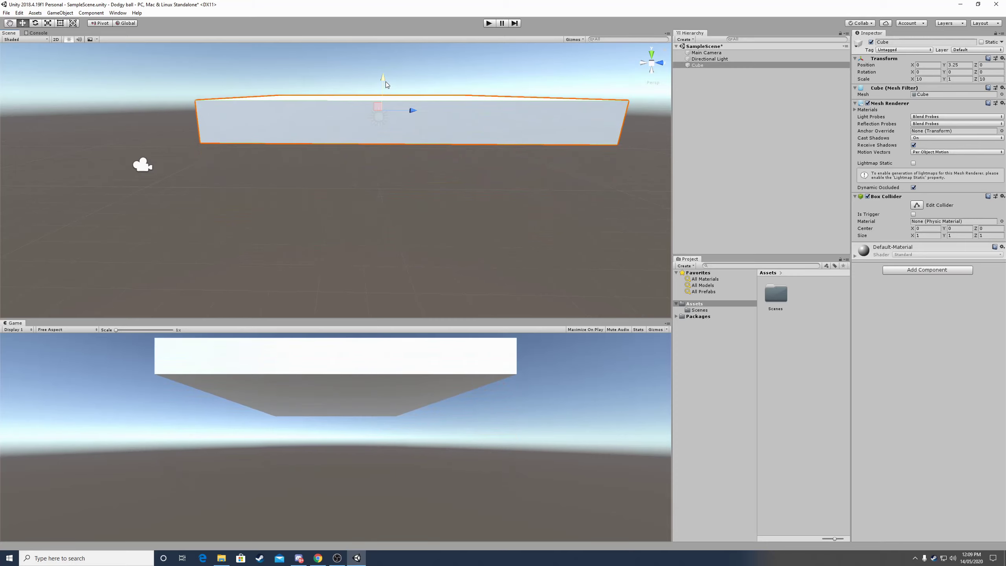
pyautogui.hotkey('ctrl', 'z')
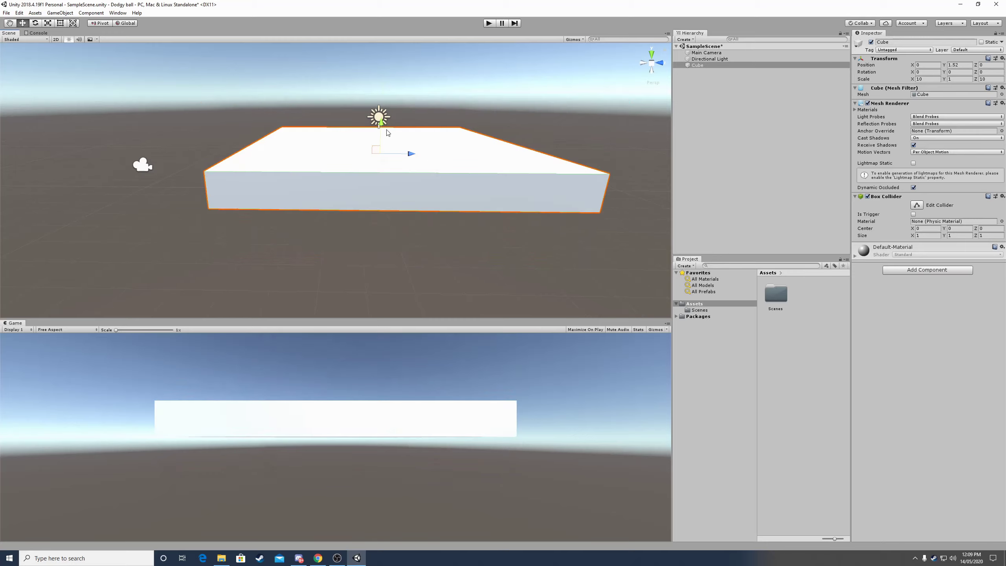
pyautogui.keyDown('alt'); pyautogui.moveTo(546, 139); pyautogui.dragTo(613, 123); pyautogui.keyUp('alt')
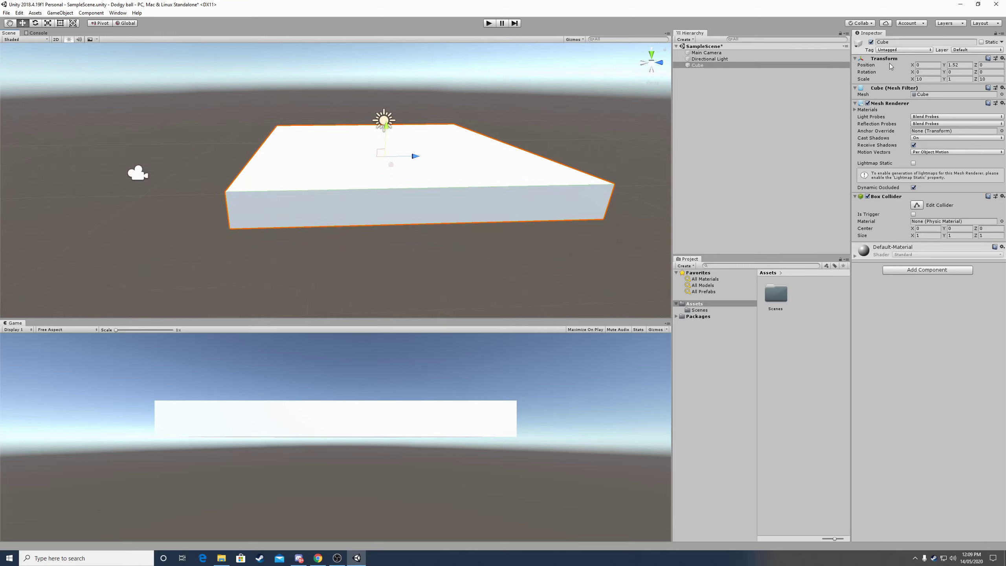
# Set the cube's Y position to 0
pyautogui.click(956, 66)
pyautogui.write('0')
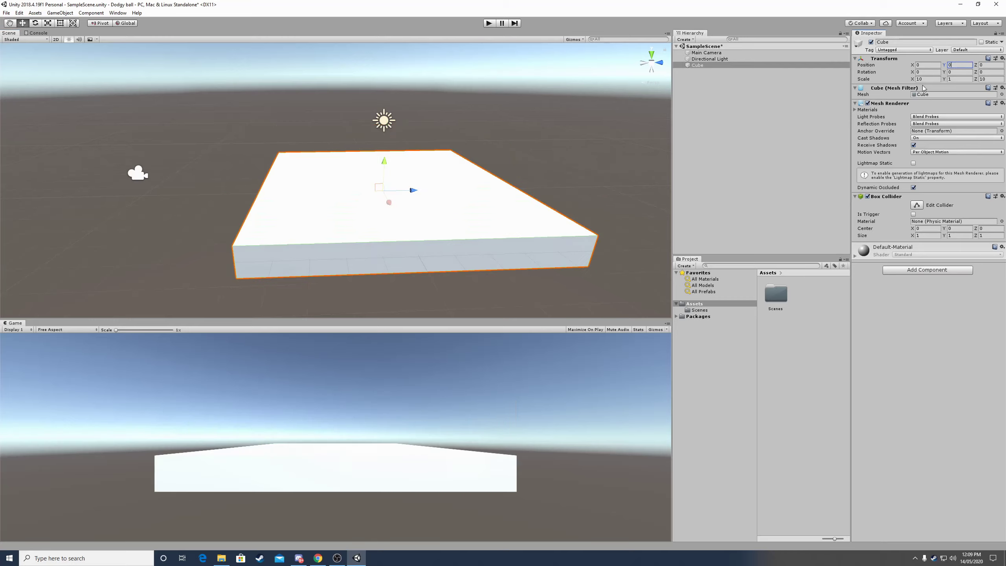
pyautogui.press('Return')
# Try an X scale of 100 on the cube, set it back to 10, and keep the cube selected
pyautogui.click(923, 79)
pyautogui.write('100')
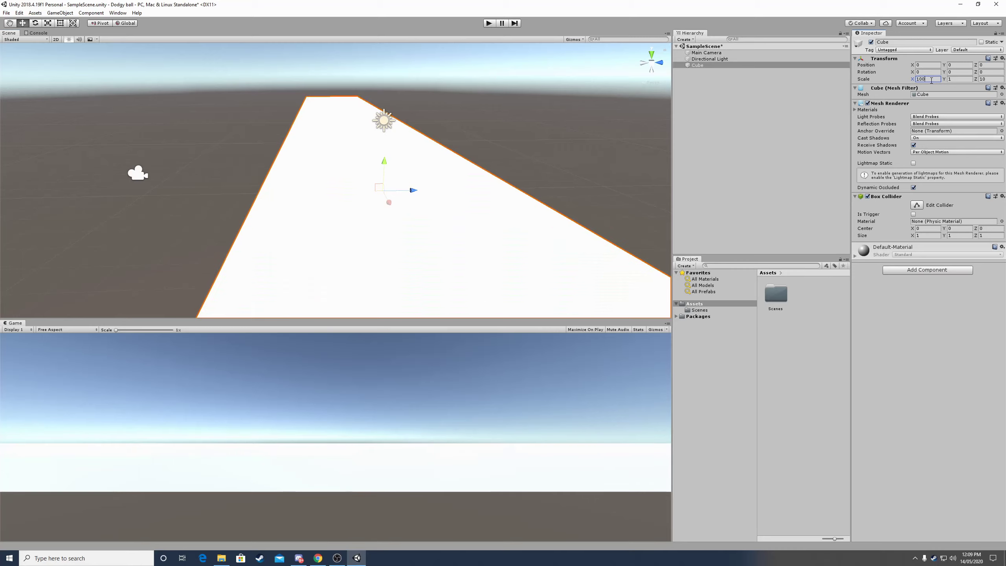
pyautogui.press('BackSpace')
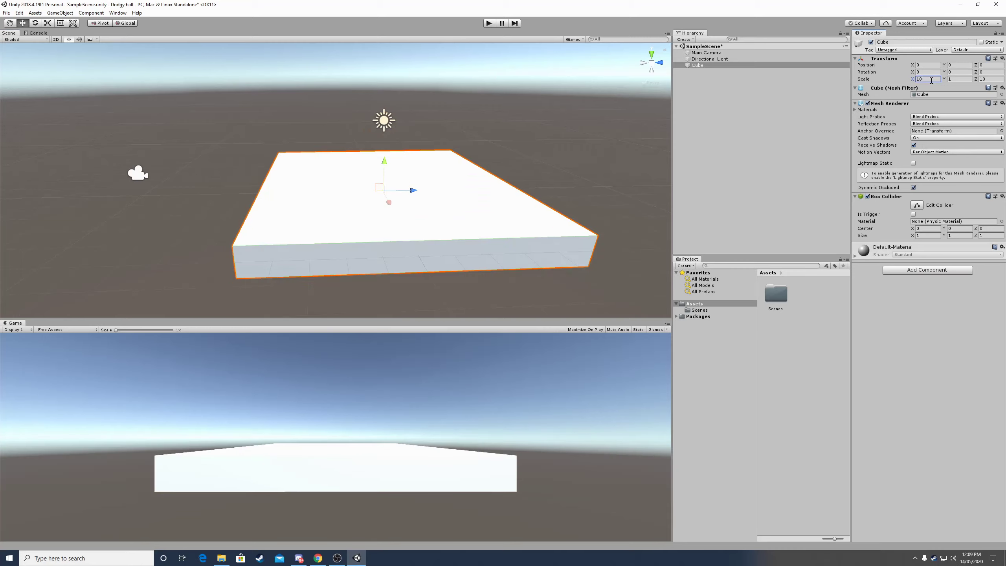
pyautogui.click(767, 114)
pyautogui.click(717, 64)
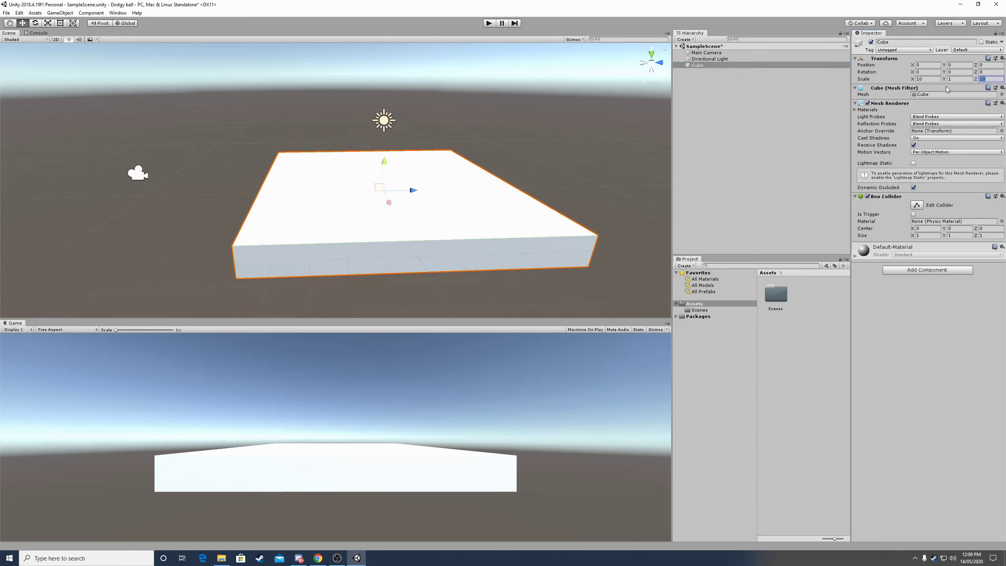